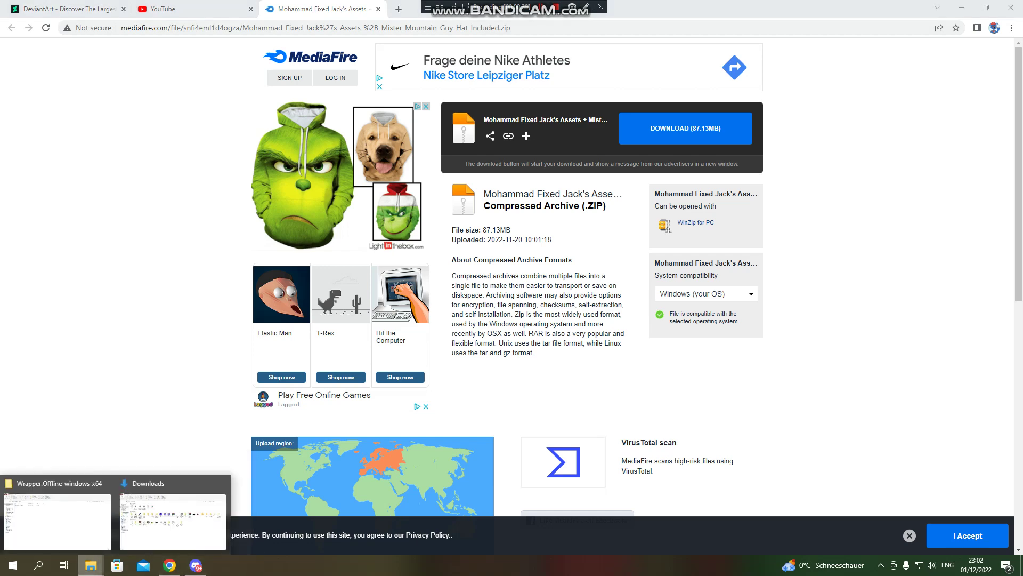
Open the Downloads folder holding the freshly downloaded asset pack zip
{"action": "left_click", "coordinate": [173, 519]}
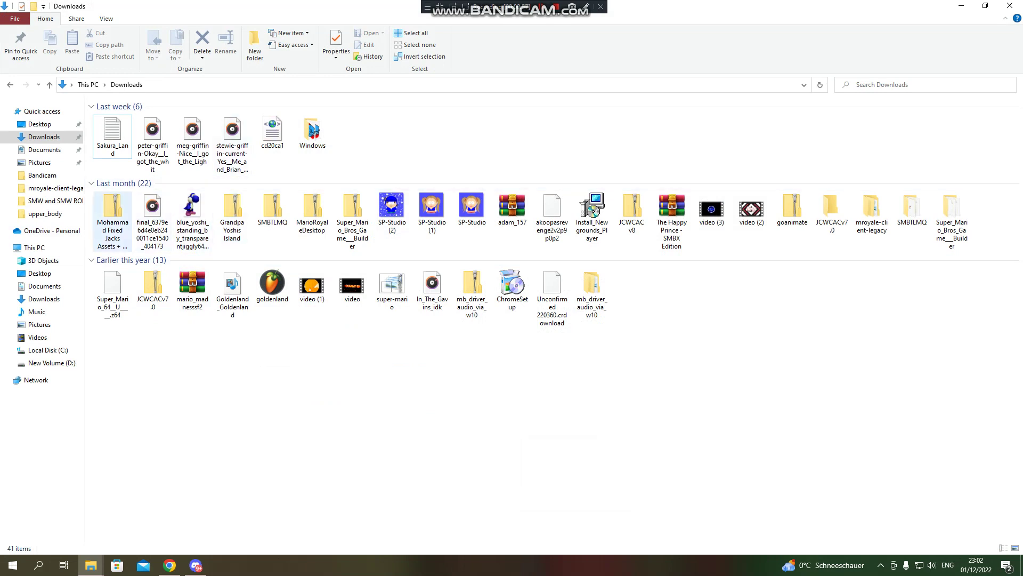
Extract the asset pack zip with WinRAR into a same-named folder in Downloads
{"action": "right_click", "coordinate": [116, 217]}
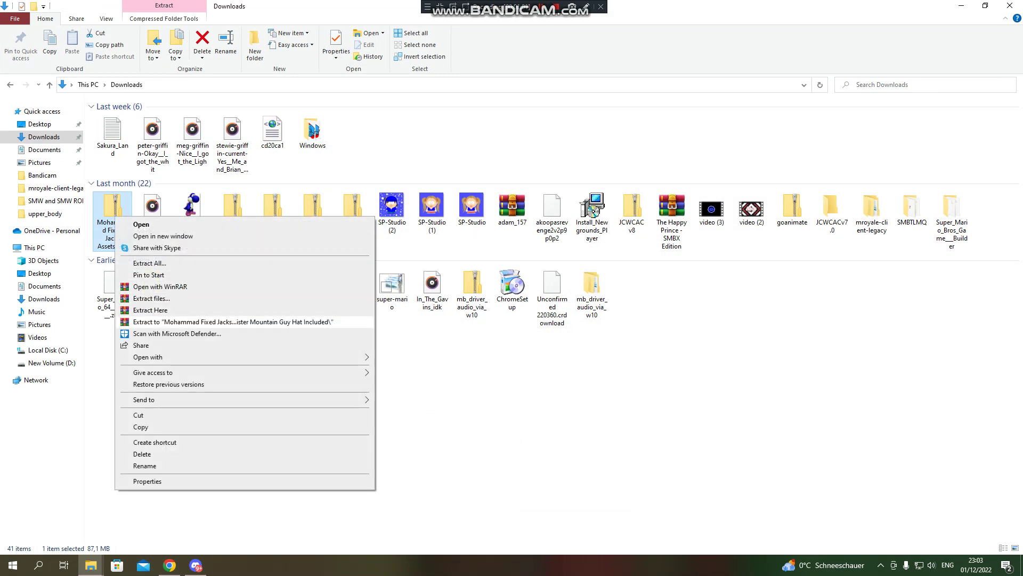
{"action": "left_click", "coordinate": [233, 321]}
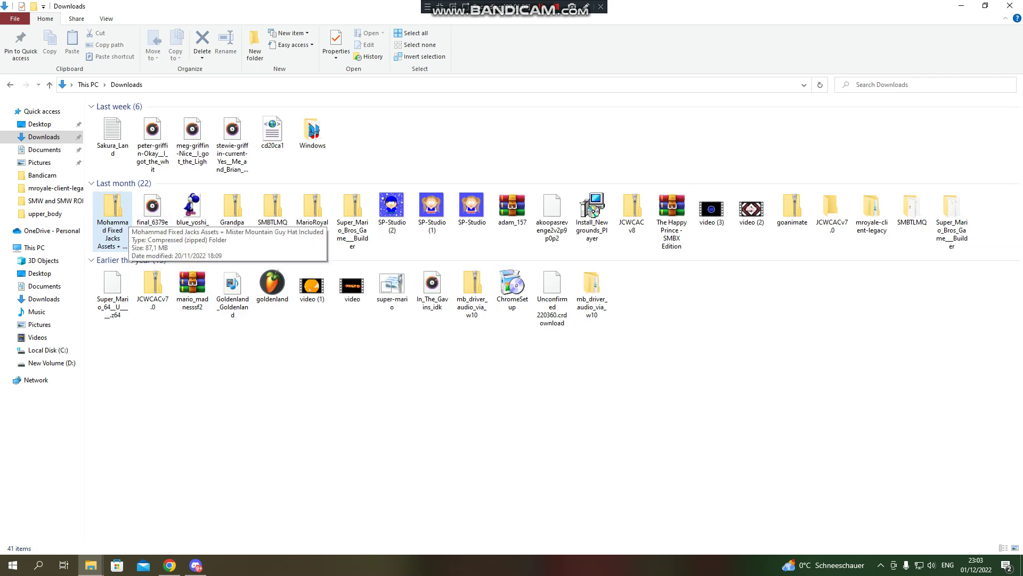
{"action": "left_click", "coordinate": [116, 212]}
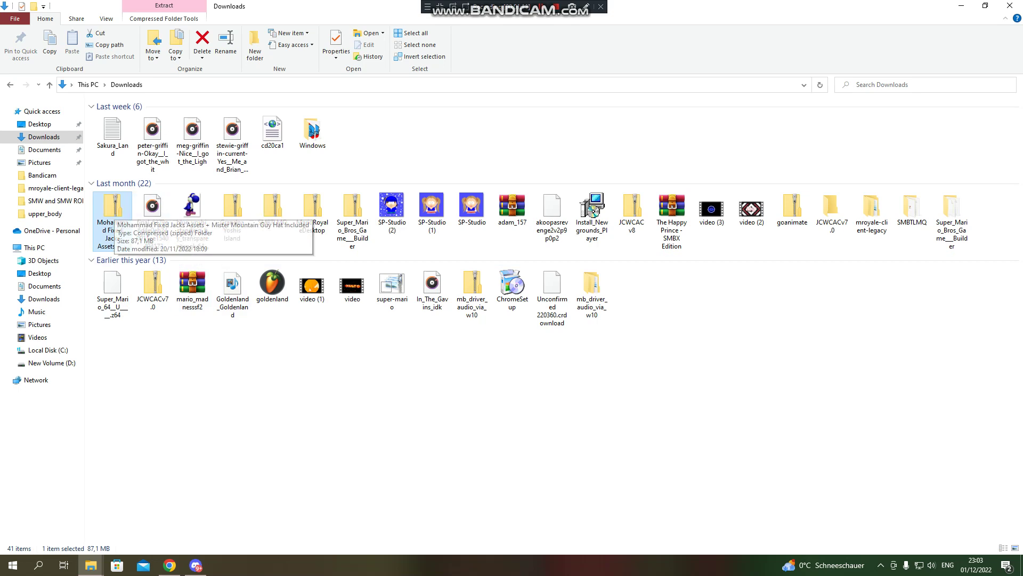
{"action": "left_click", "coordinate": [112, 211], "text": "ctrl"}
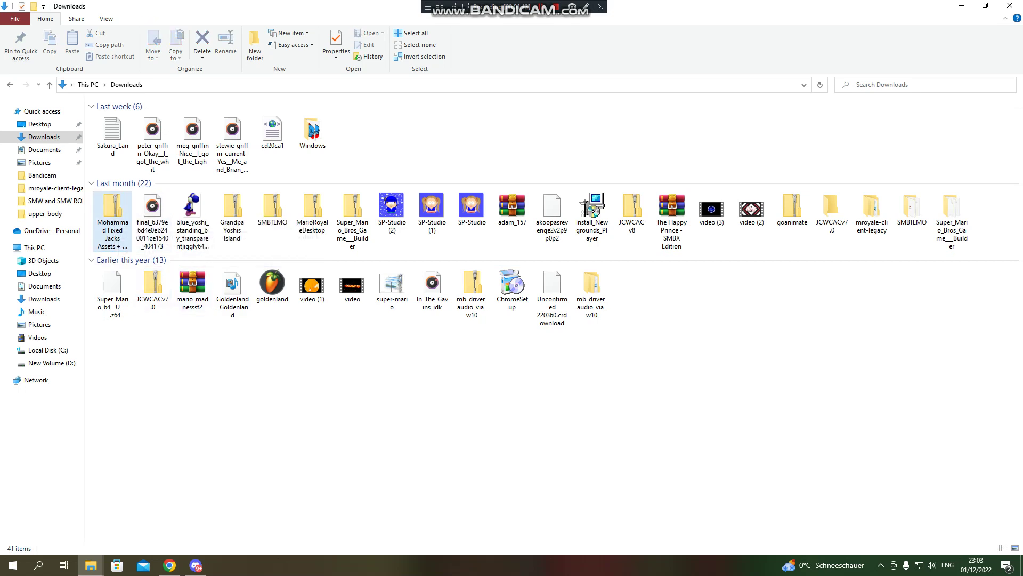
{"action": "left_click", "coordinate": [113, 219]}
{"action": "right_click", "coordinate": [115, 216]}
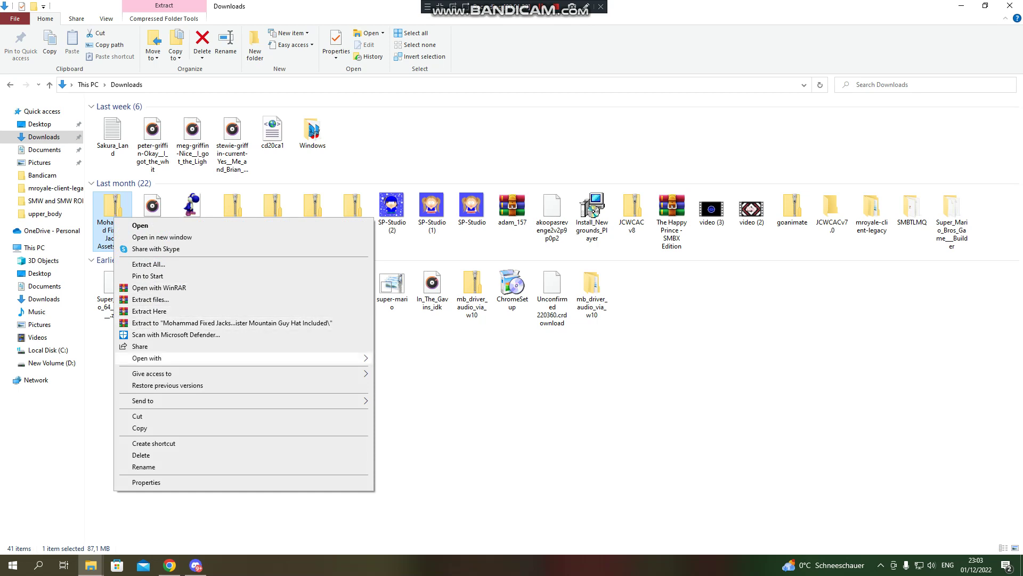
{"action": "left_click", "coordinate": [232, 322]}
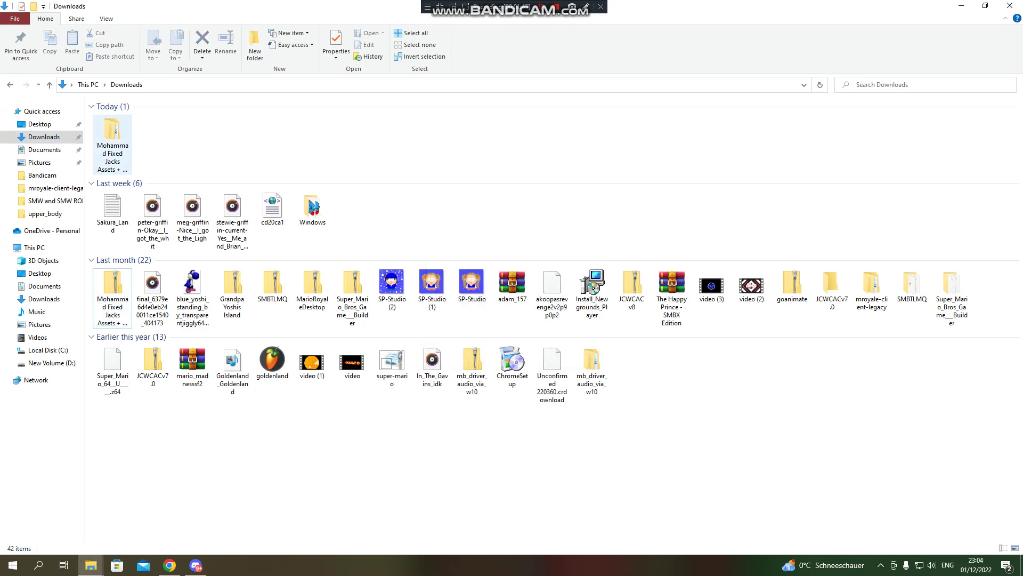
Open the extracted pack folder, close the old Wrapper window and clear the desktop
{"action": "double_click", "coordinate": [112, 144]}
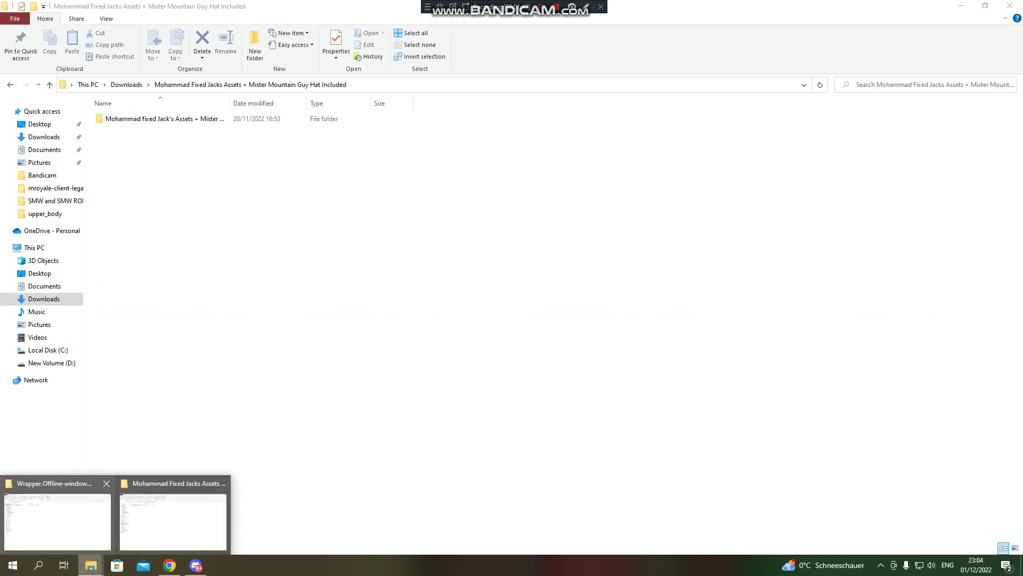
{"action": "left_click", "coordinate": [60, 511]}
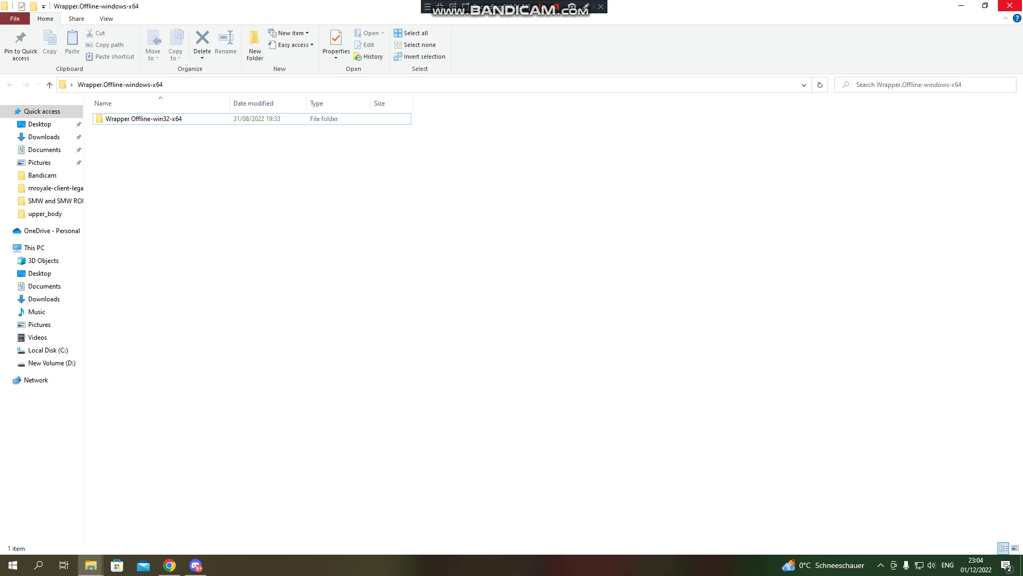
{"action": "left_click", "coordinate": [1009, 5]}
{"action": "left_click", "coordinate": [962, 5]}
{"action": "left_click", "coordinate": [962, 8]}
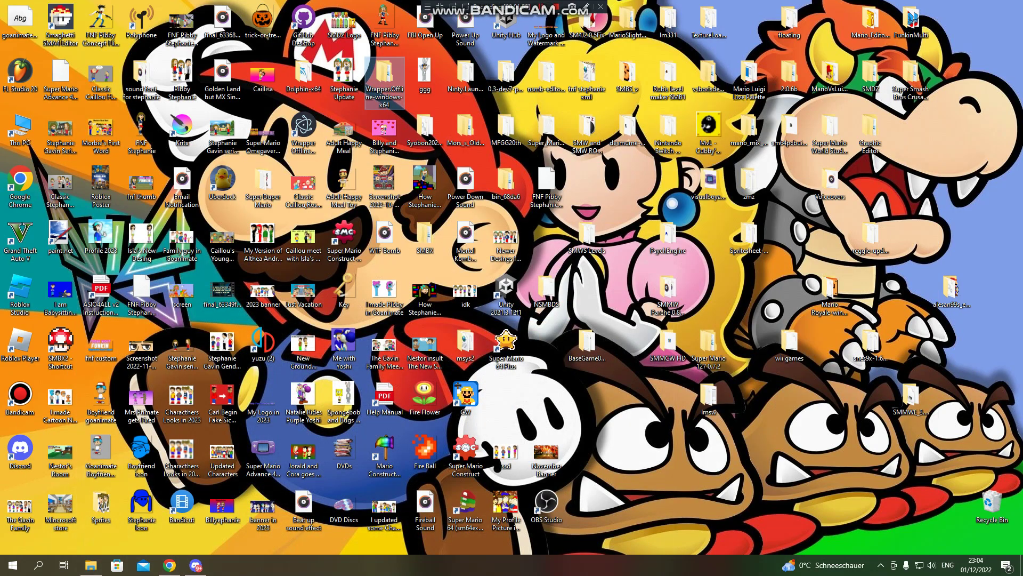
Browse to Wrapper Offline's resources\app\server\store\3a981f5cb2739137\cc_store\family folder
{"action": "double_click", "coordinate": [385, 76]}
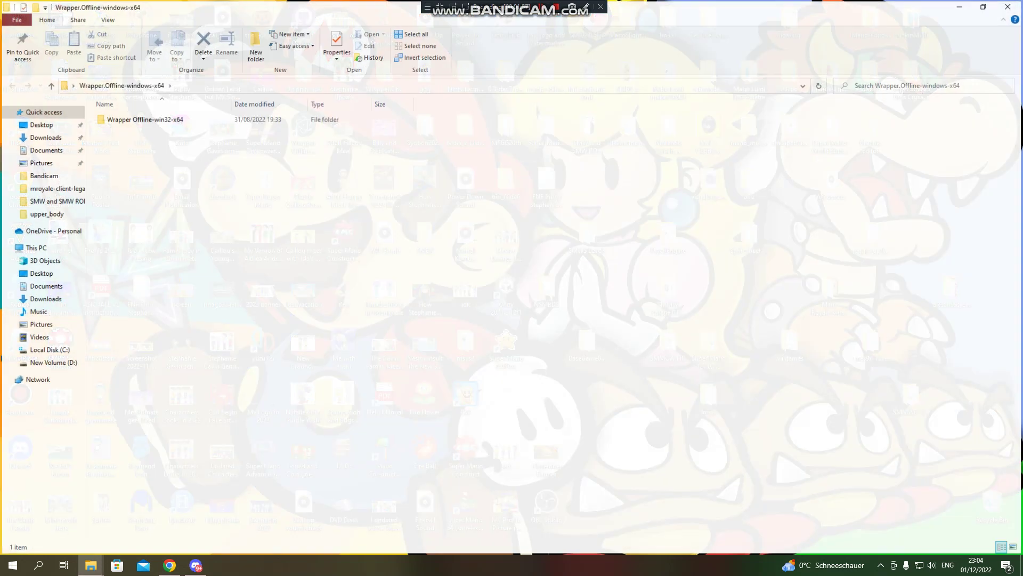
{"action": "key", "text": "Return"}
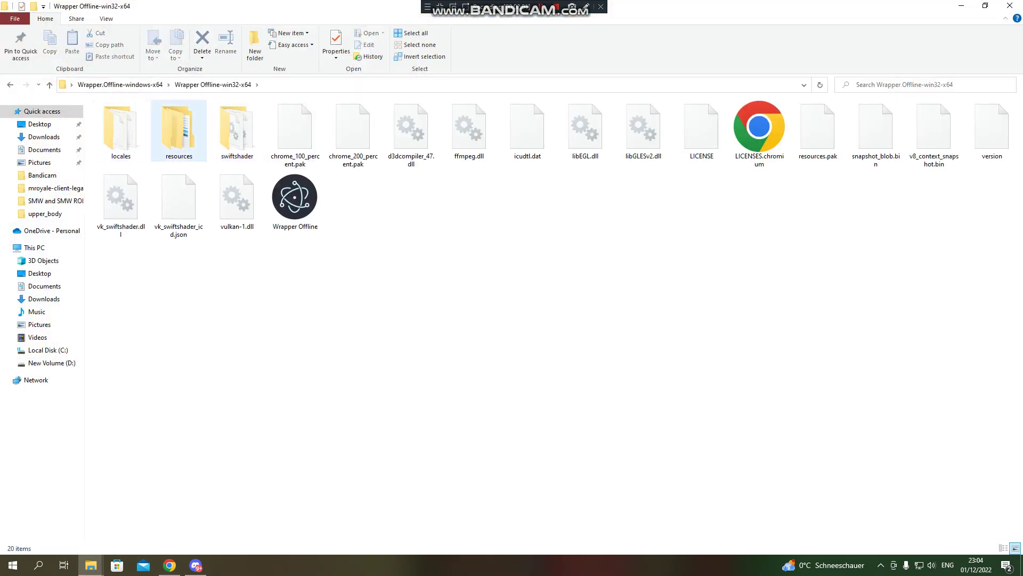
{"action": "double_click", "coordinate": [178, 128]}
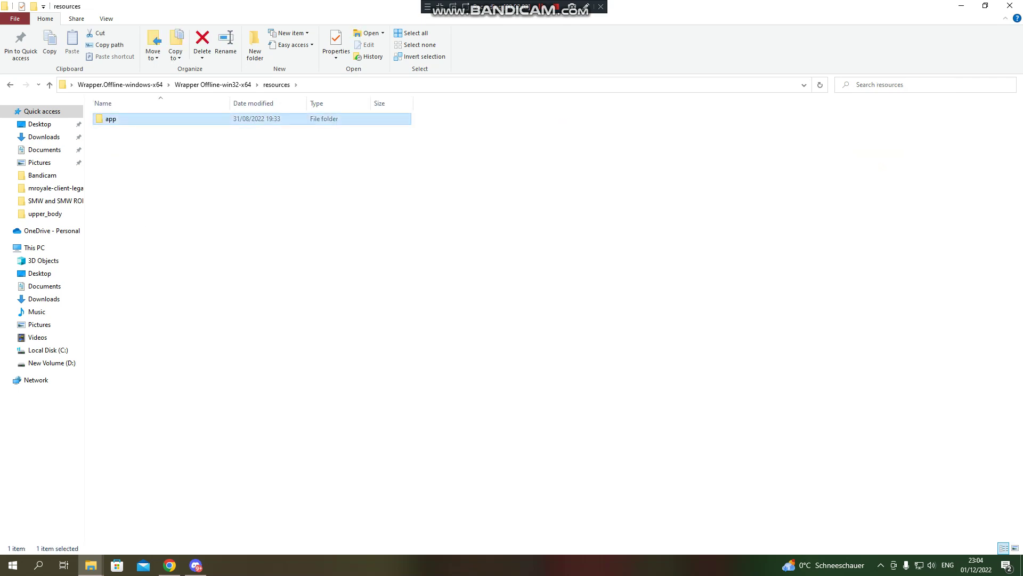
{"action": "double_click", "coordinate": [111, 119]}
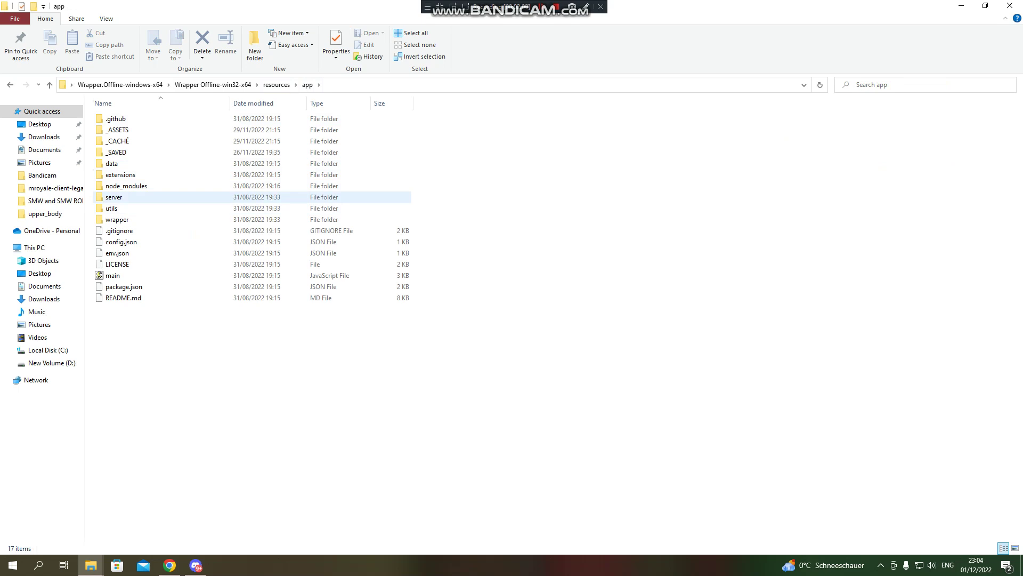
{"action": "double_click", "coordinate": [113, 196]}
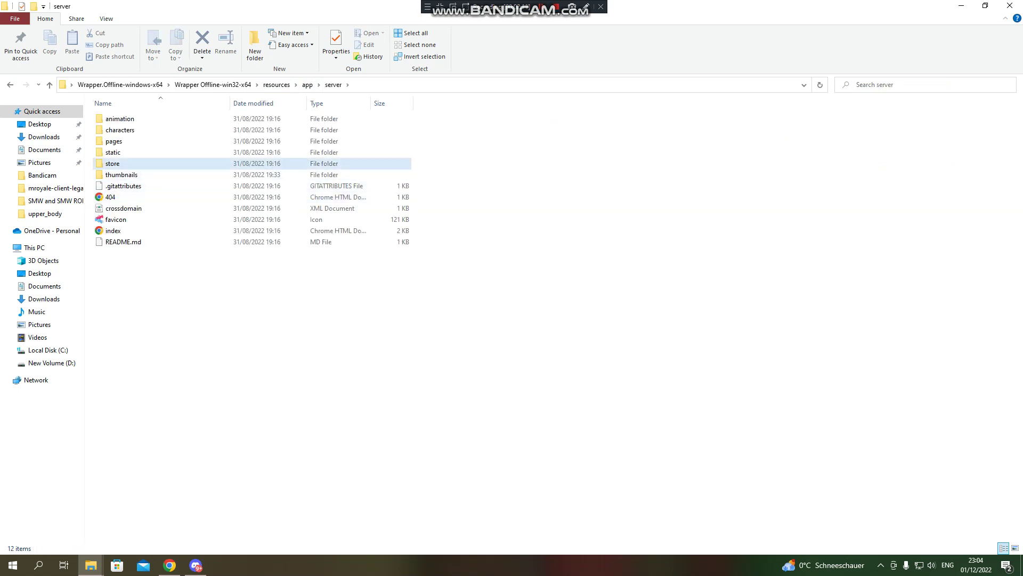
{"action": "double_click", "coordinate": [112, 164]}
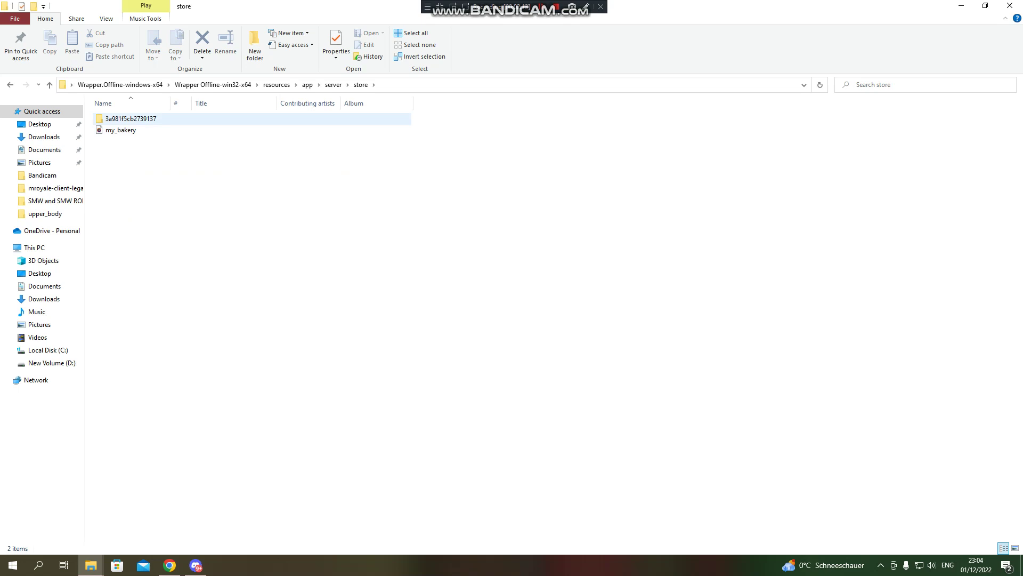
{"action": "double_click", "coordinate": [128, 118]}
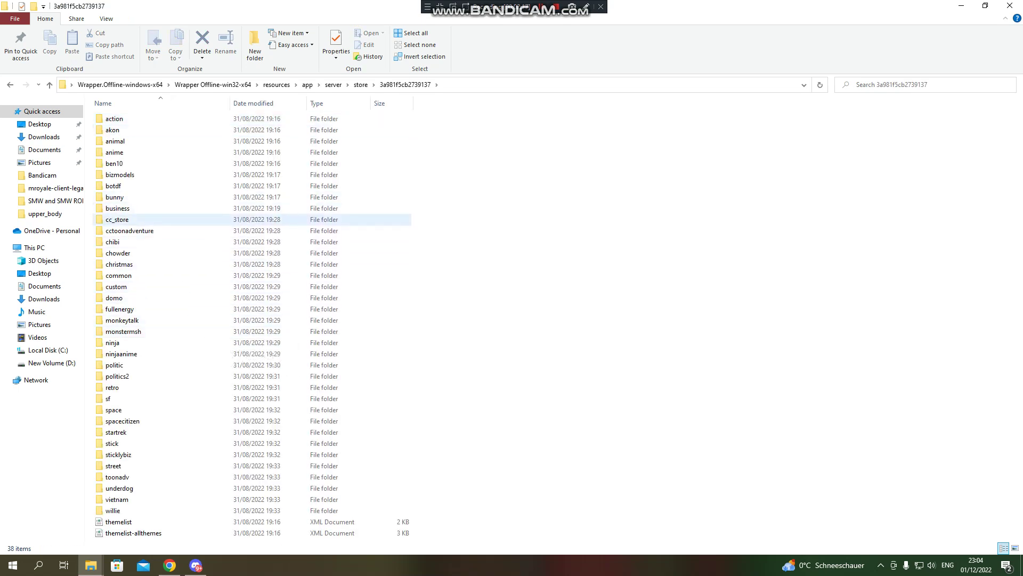
{"action": "double_click", "coordinate": [117, 219]}
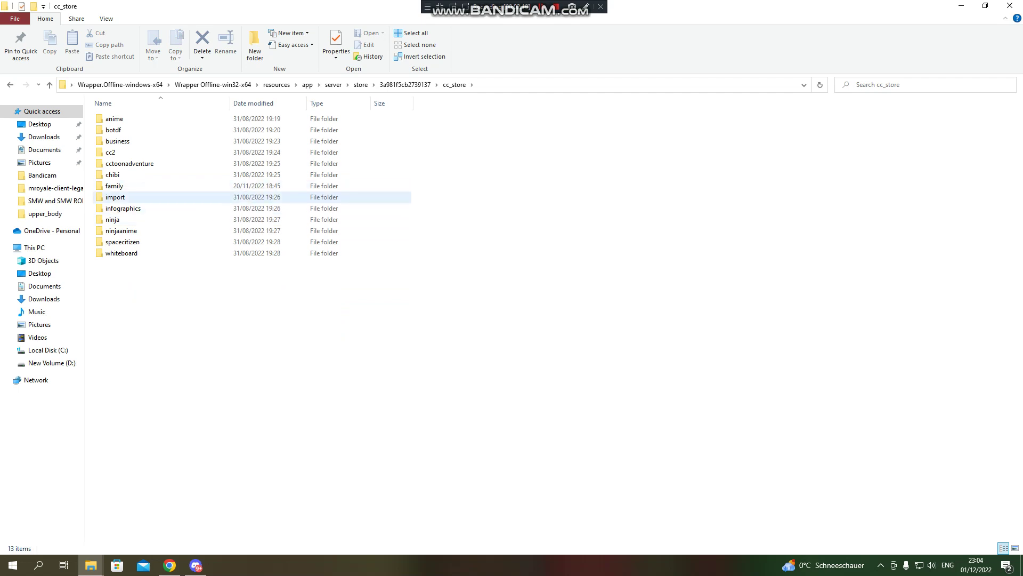
{"action": "double_click", "coordinate": [114, 186]}
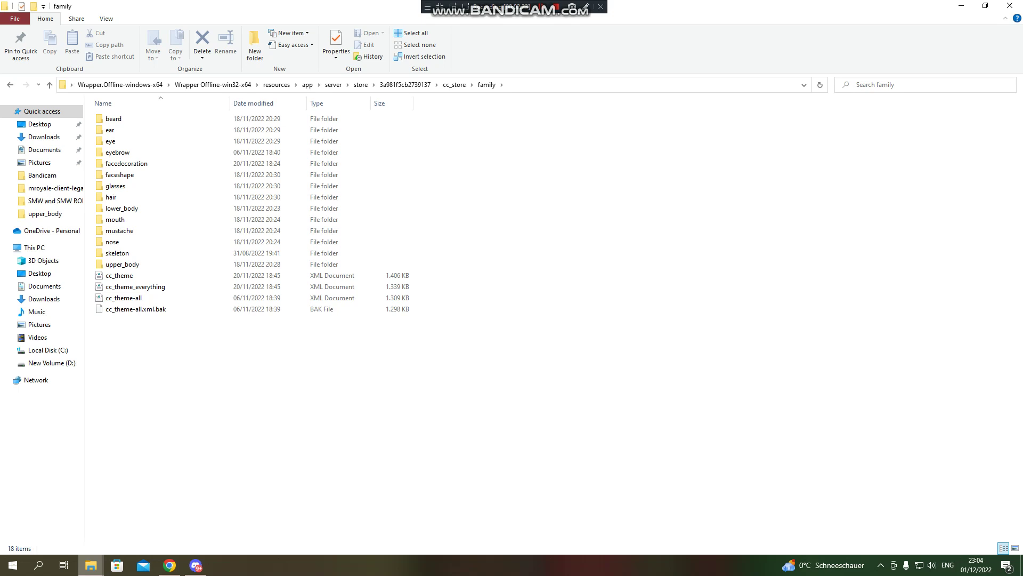
Bring back the extracted pack window and open its family subfolder
{"action": "left_click", "coordinate": [57, 520]}
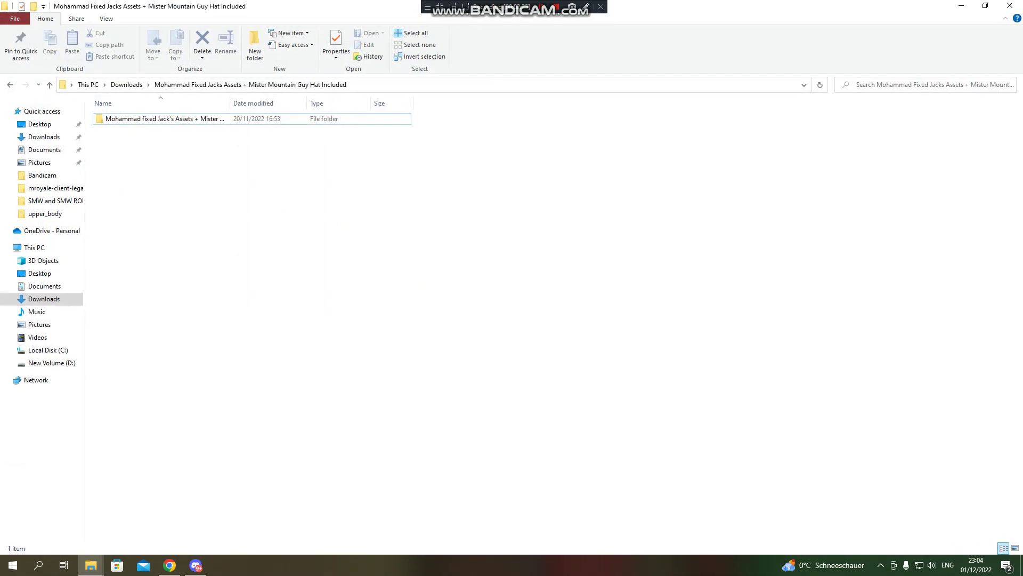
{"action": "left_click_drag", "start_coordinate": [360, 6], "coordinate": [600, 84]}
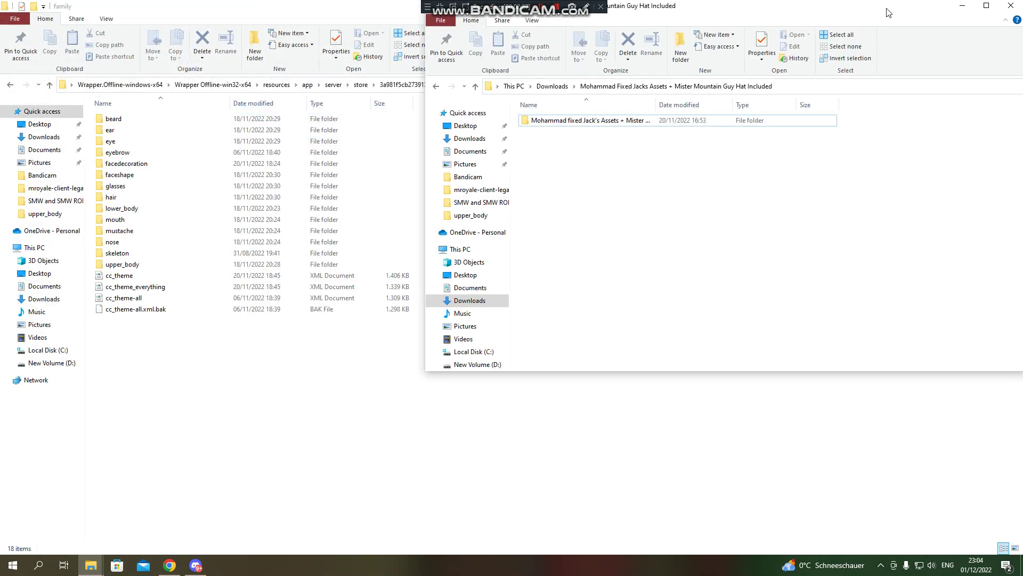
{"action": "double_click", "coordinate": [556, 198]}
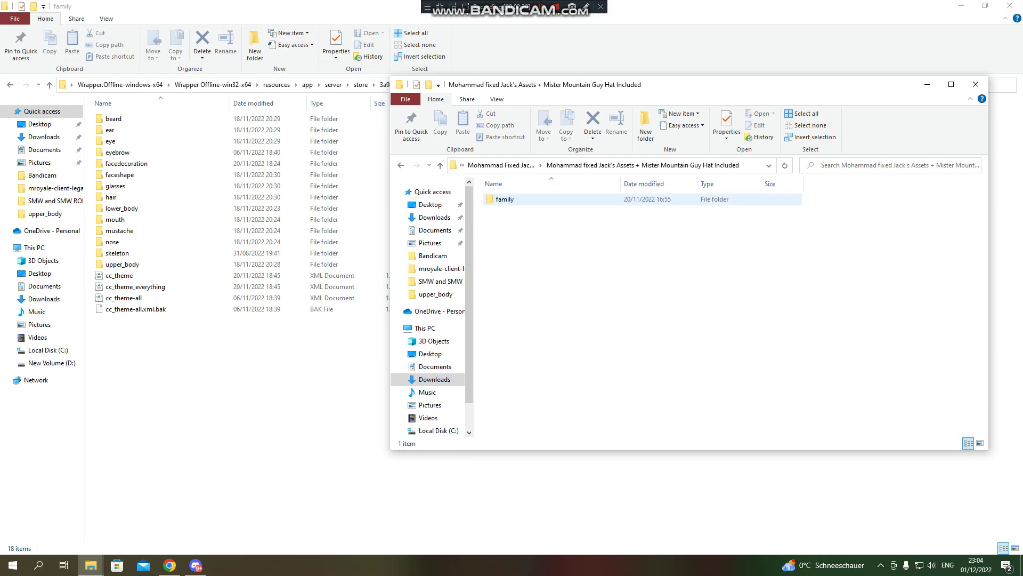
{"action": "double_click", "coordinate": [503, 199]}
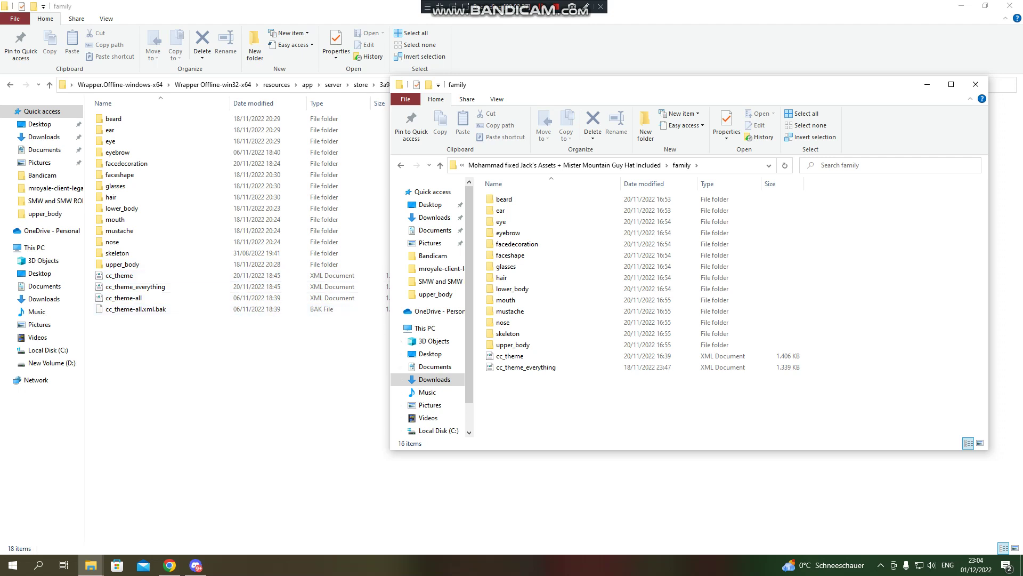
Copy all of the pack's family items and paste them into cc_store\family
{"action": "left_click_drag", "start_coordinate": [568, 411], "coordinate": [605, 196]}
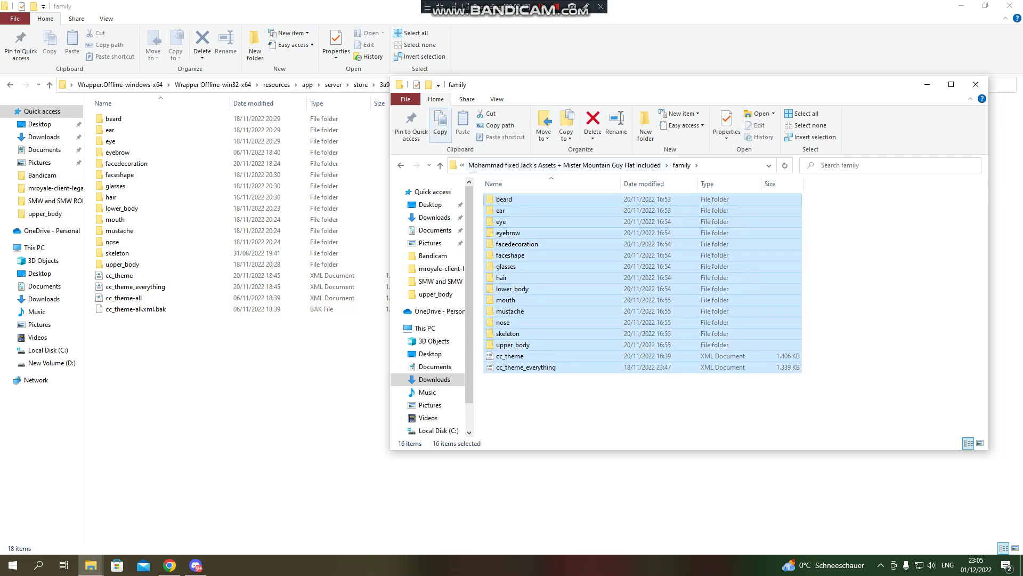
{"action": "left_click", "coordinate": [440, 124]}
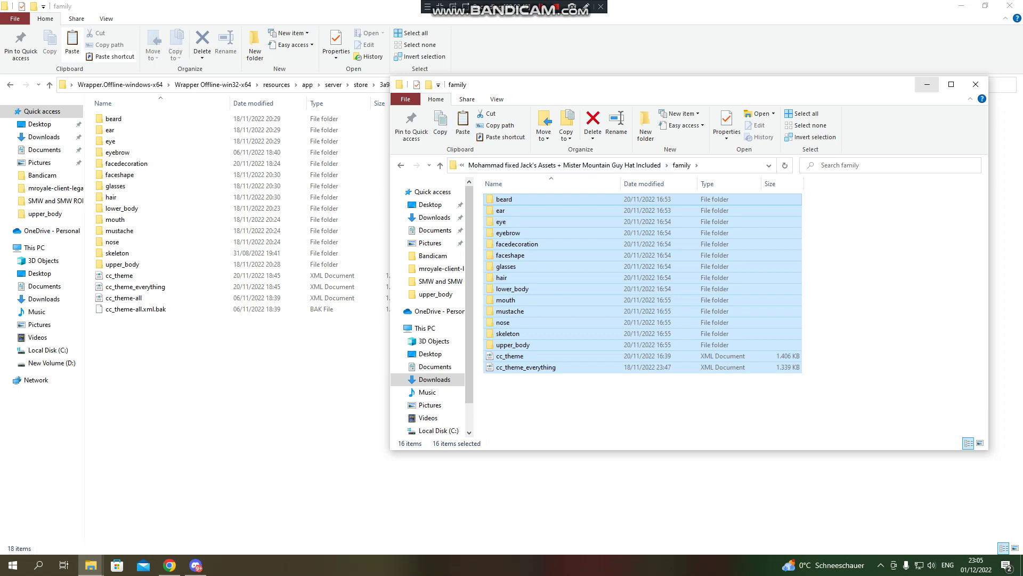
{"action": "left_click", "coordinate": [927, 84]}
{"action": "left_click", "coordinate": [72, 44]}
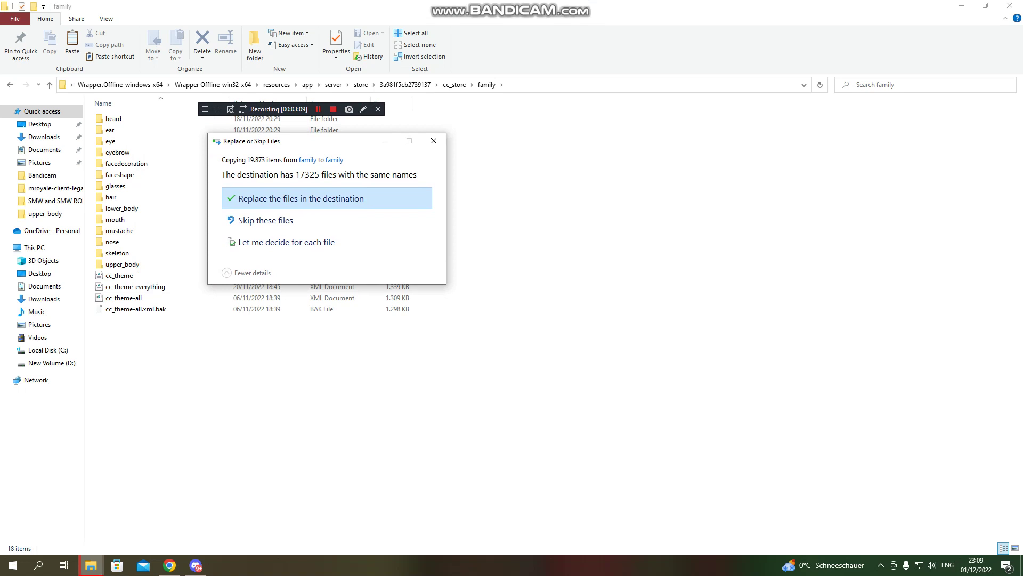
Replace the 17,325 same-named files in cc_store\family and let the copy finish
{"action": "left_click_drag", "start_coordinate": [260, 144], "coordinate": [270, 142]}
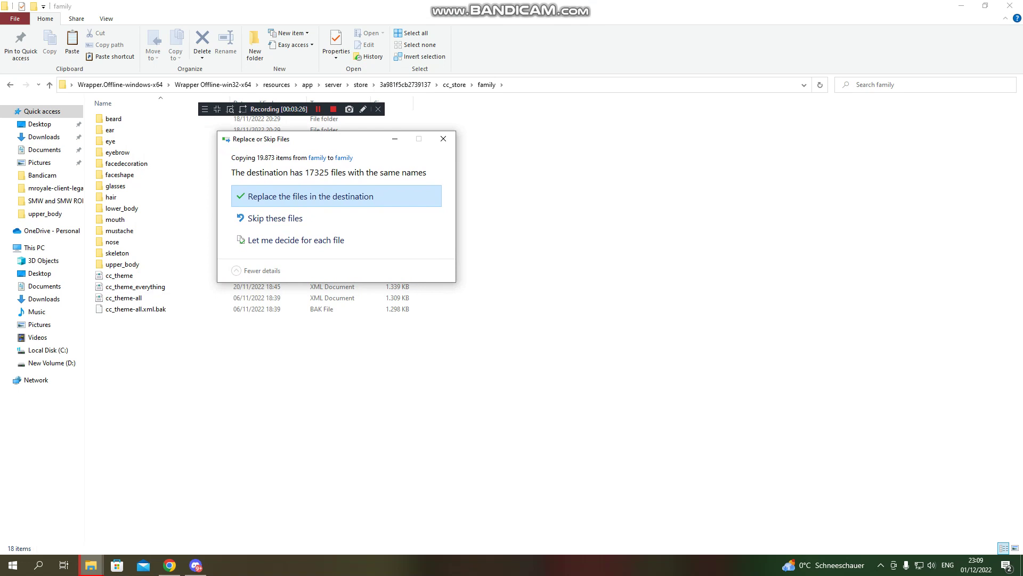
{"action": "key", "text": "Return"}
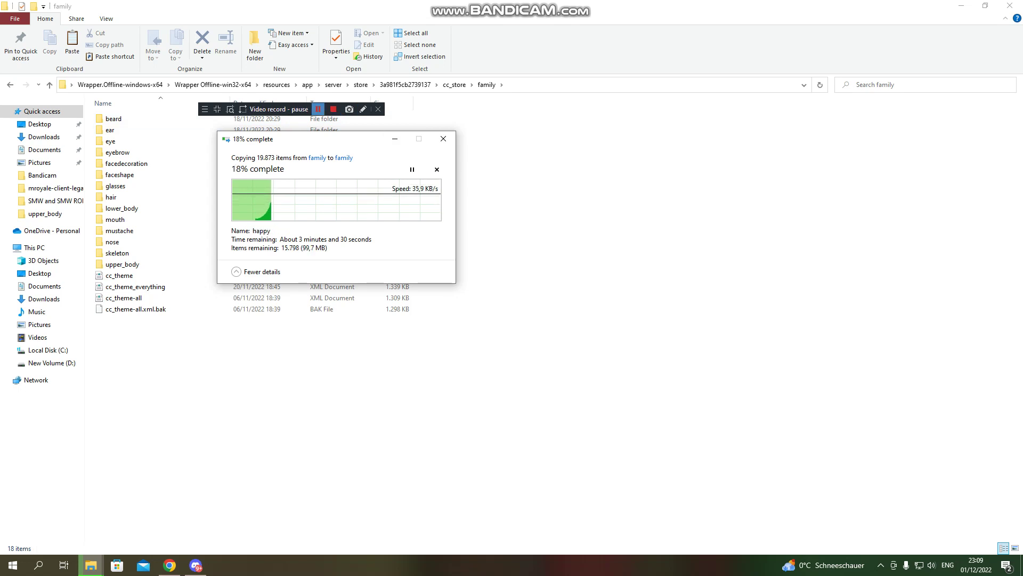
{"action": "left_click_drag", "start_coordinate": [256, 110], "coordinate": [481, 160]}
{"action": "left_click", "coordinate": [480, 193]}
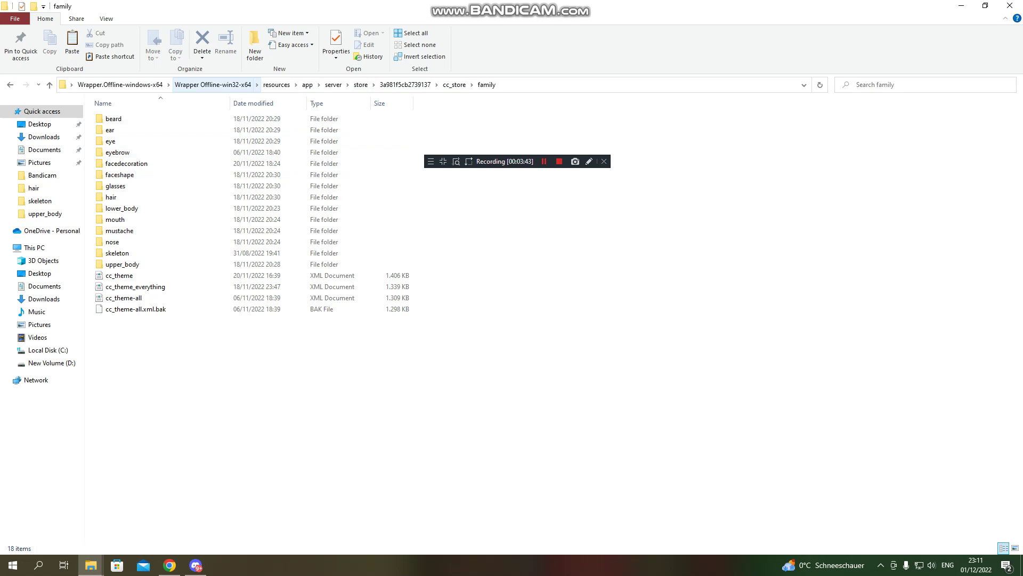
Launch Wrapper Offline from its program folder and maximize the window
{"action": "left_click", "coordinate": [212, 85]}
{"action": "left_click", "coordinate": [295, 200]}
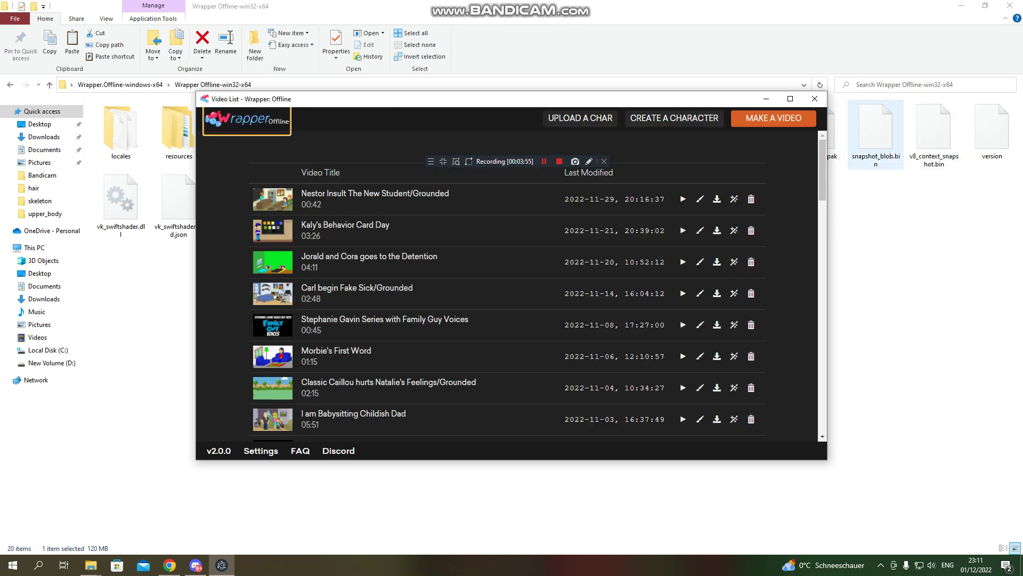
{"action": "left_click", "coordinate": [790, 99]}
Open the character browser and start a new character with a chosen body type
{"action": "left_click", "coordinate": [970, 23]}
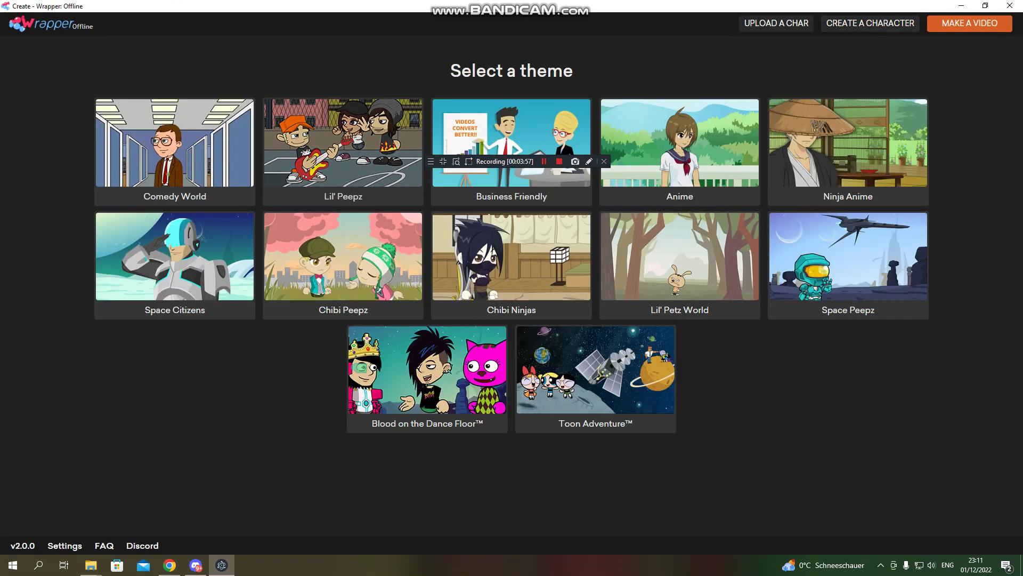
{"action": "left_click", "coordinate": [870, 23]}
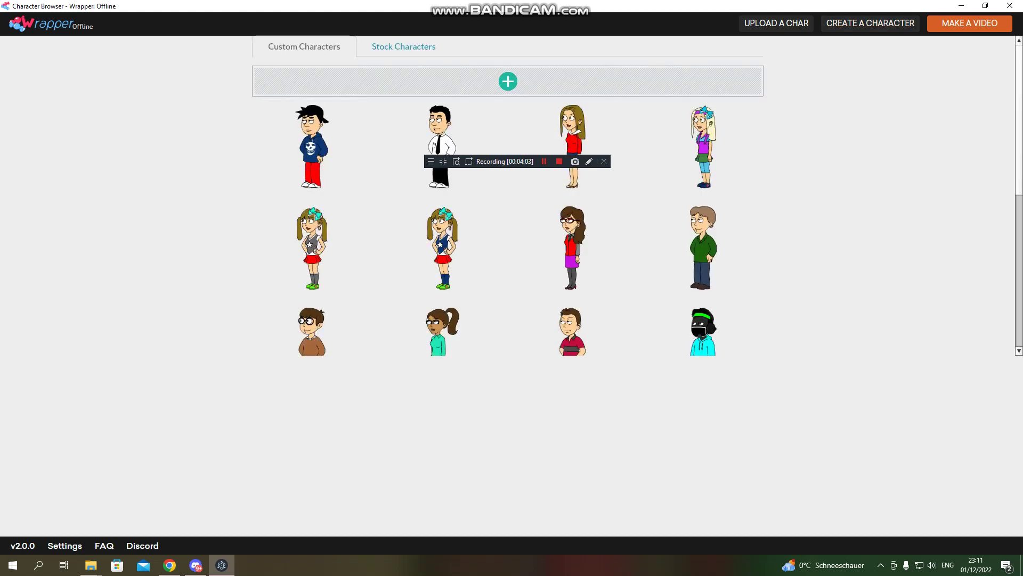
{"action": "left_click", "coordinate": [509, 80]}
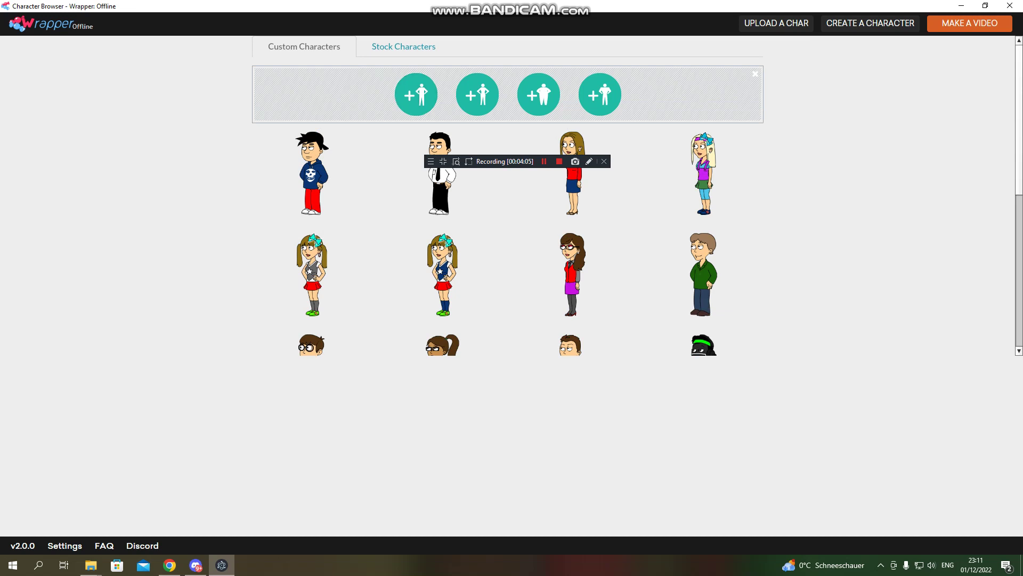
{"action": "left_click", "coordinate": [416, 94]}
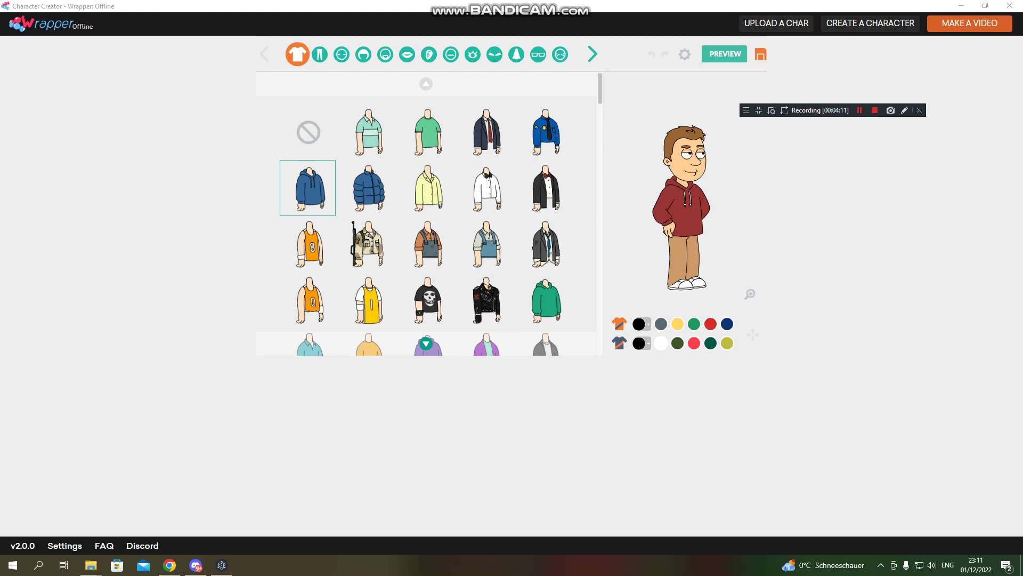
{"action": "scroll", "coordinate": [427, 215], "scroll_direction": "down", "scroll_amount": 1}
{"action": "scroll", "coordinate": [428, 216], "scroll_direction": "down", "scroll_amount": 4}
{"action": "scroll", "coordinate": [427, 216], "scroll_direction": "down", "scroll_amount": 4}
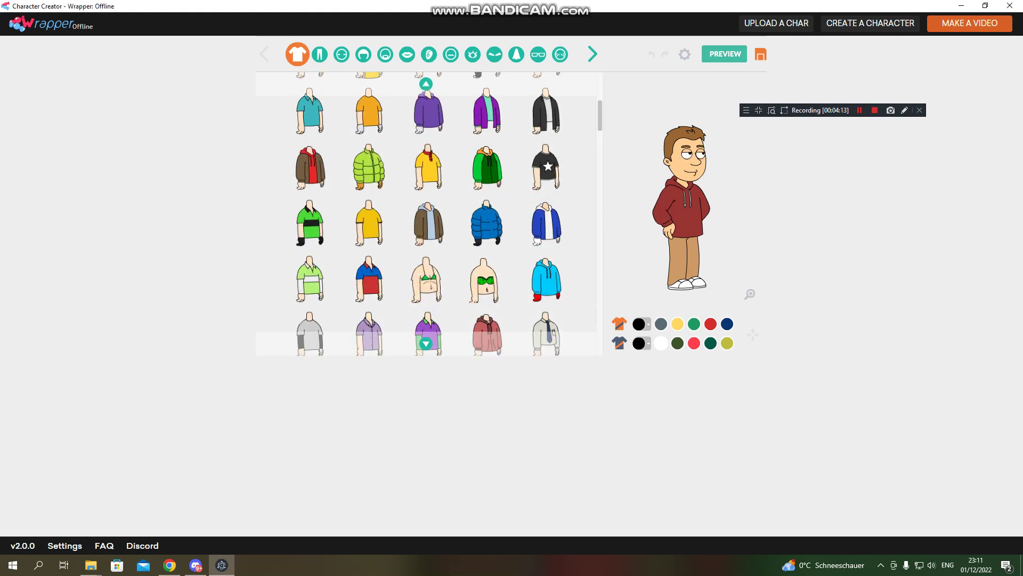
Preview the scarf shirt, red-and-blue shirt, blue jacket and green striped shirt
{"action": "left_click", "coordinate": [427, 166]}
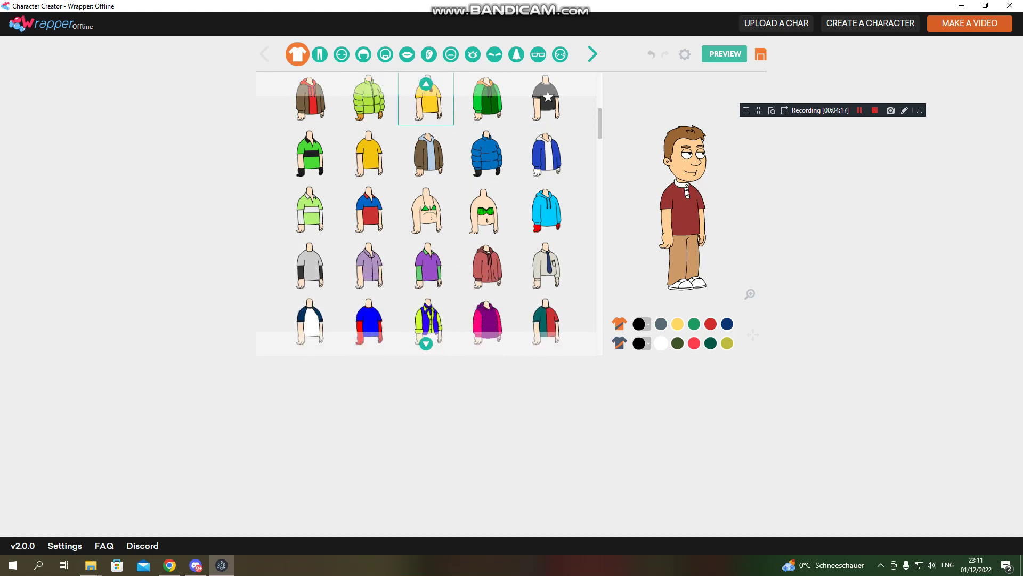
{"action": "scroll", "coordinate": [367, 209], "scroll_direction": "down", "scroll_amount": 1}
{"action": "left_click", "coordinate": [368, 209]}
{"action": "left_click", "coordinate": [546, 154]}
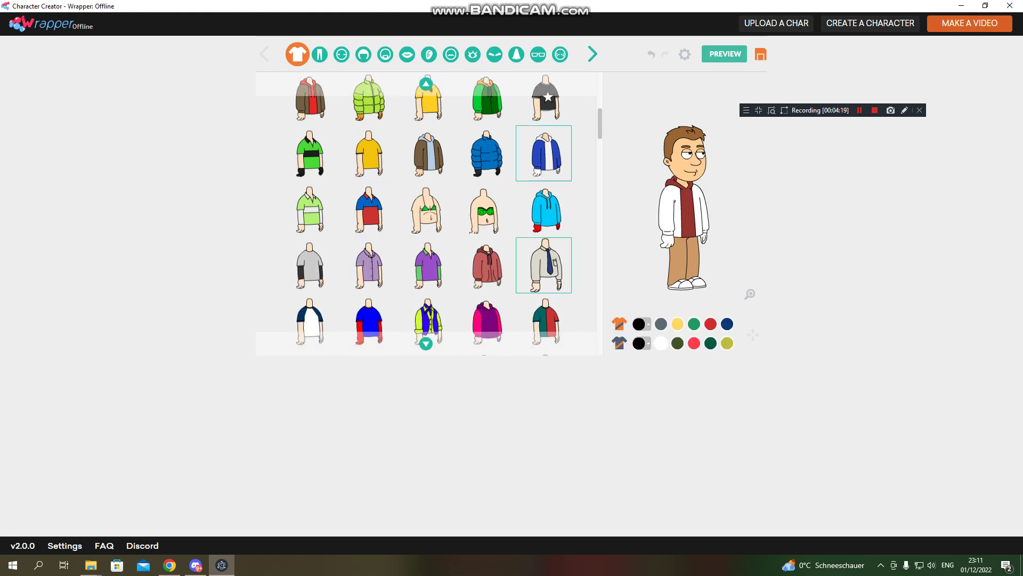
{"action": "left_click", "coordinate": [426, 264]}
{"action": "left_click", "coordinate": [308, 153]}
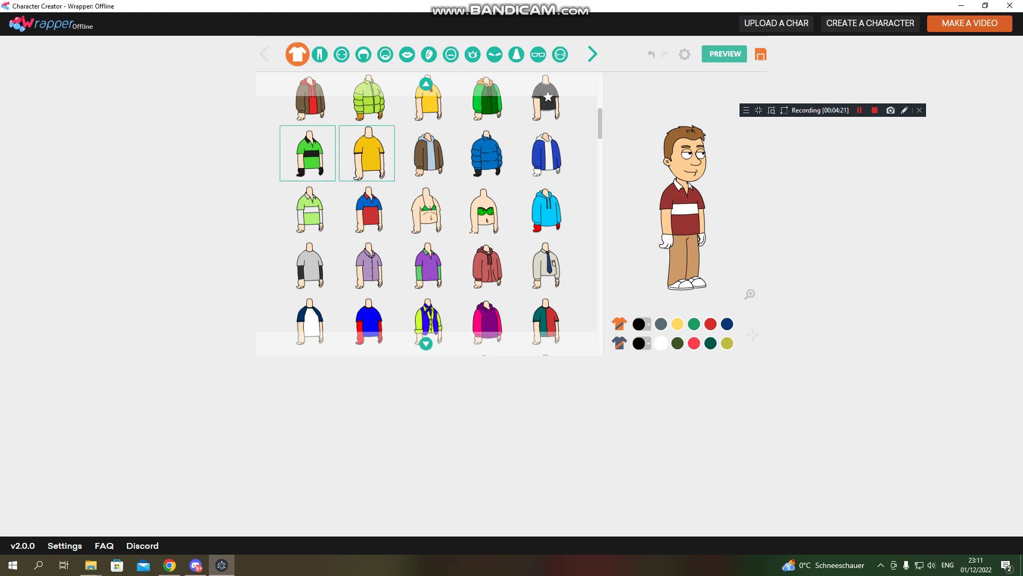
{"action": "scroll", "coordinate": [367, 203], "scroll_direction": "down", "scroll_amount": 2}
{"action": "scroll", "coordinate": [367, 204], "scroll_direction": "down", "scroll_amount": 2}
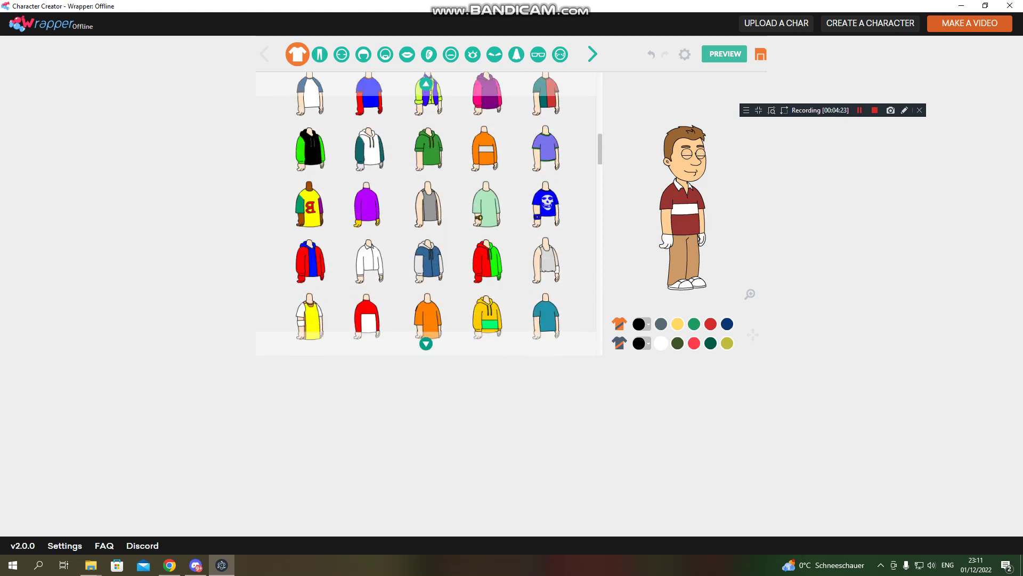
Try the purple, red-green and green hoodies, ending with a maroon hoodie over a white shirt
{"action": "left_click", "coordinate": [367, 203]}
{"action": "left_click", "coordinate": [484, 259]}
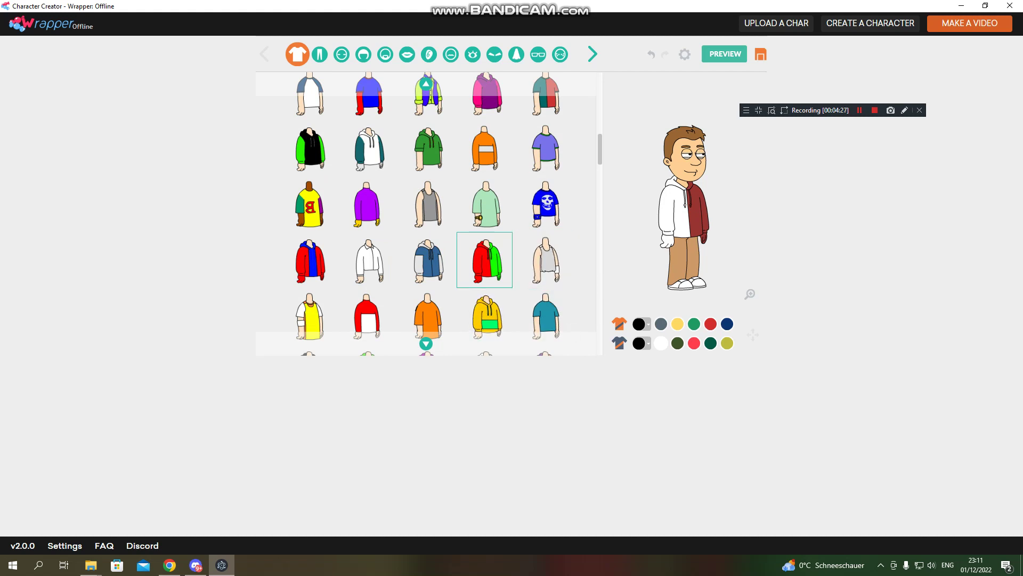
{"action": "scroll", "coordinate": [551, 256], "scroll_direction": "down", "scroll_amount": 2}
{"action": "left_click", "coordinate": [367, 254]}
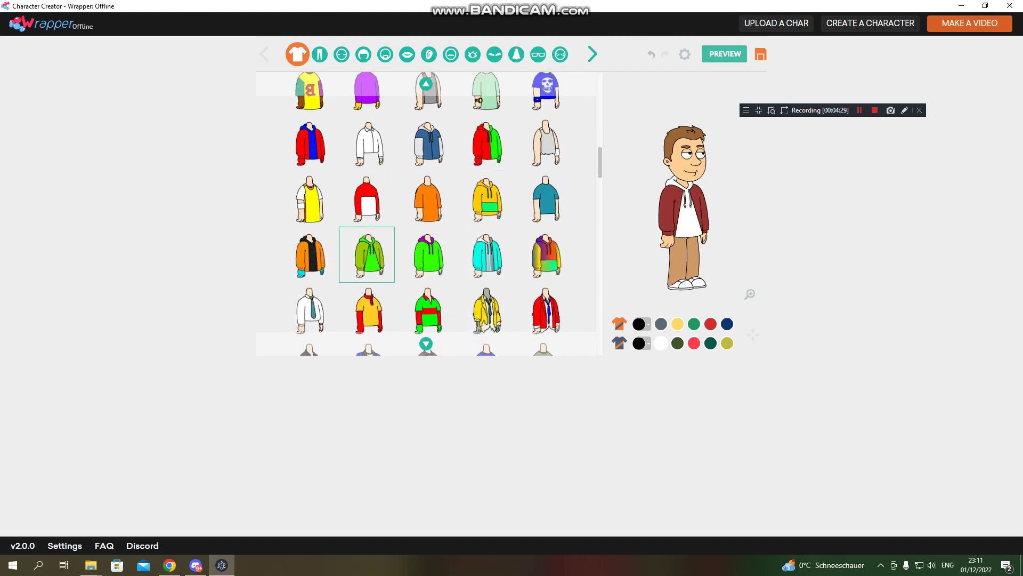
{"action": "left_click_drag", "start_coordinate": [819, 109], "coordinate": [519, 118]}
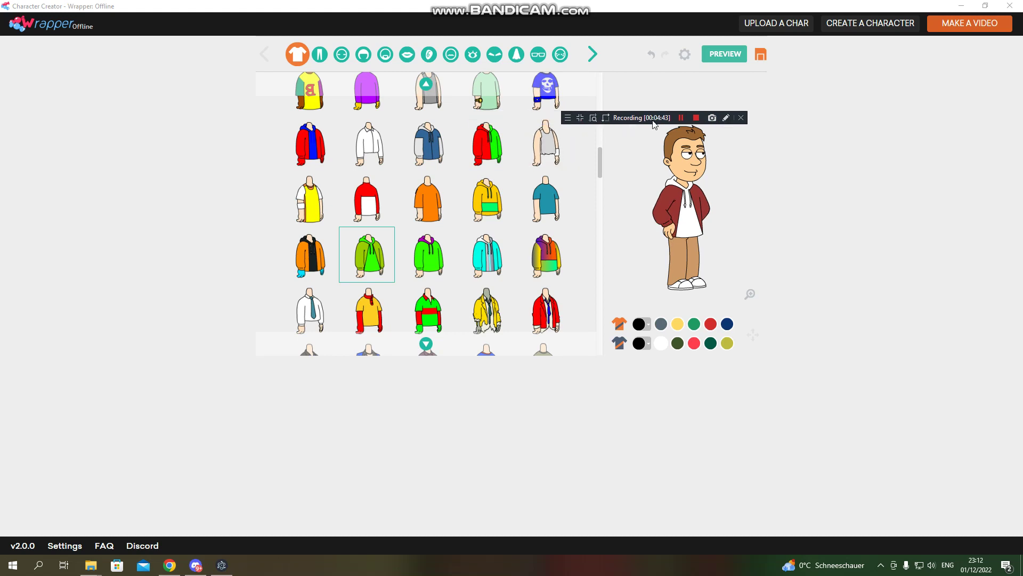
{"action": "left_click_drag", "start_coordinate": [518, 117], "coordinate": [732, 110]}
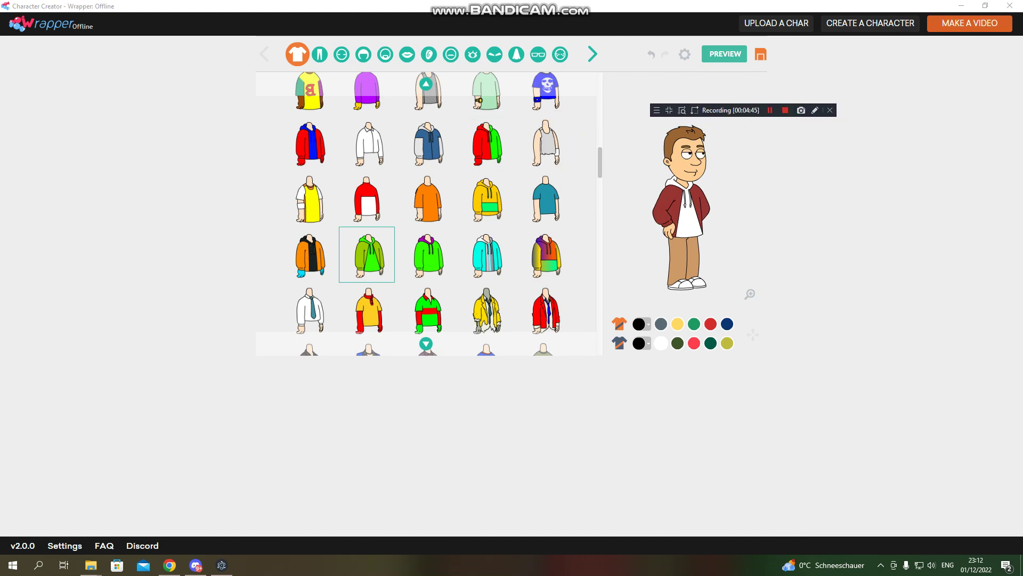